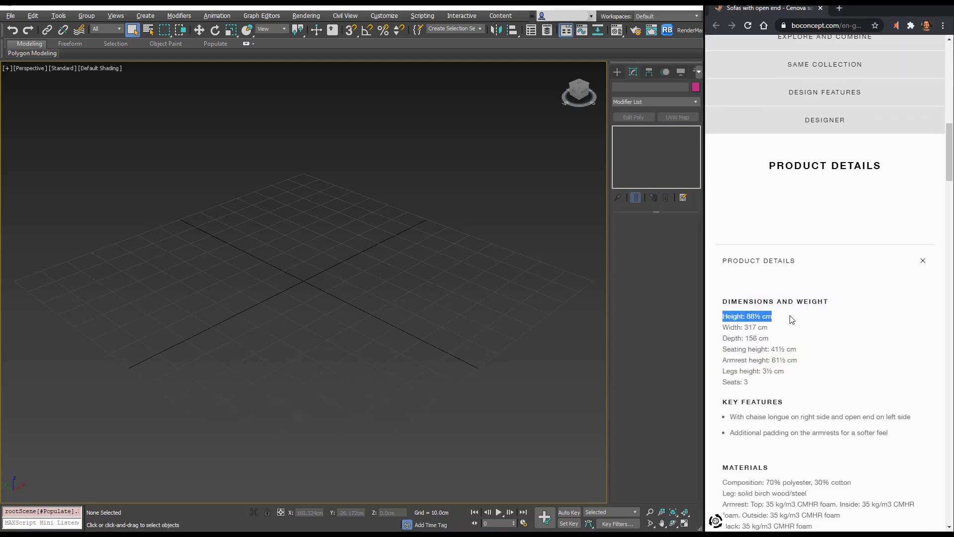
Draw Box001 from Standard Primitives in the Perspective view and give it an 88.5 cm height
{"action": "left_click", "coordinate": [616, 73]}
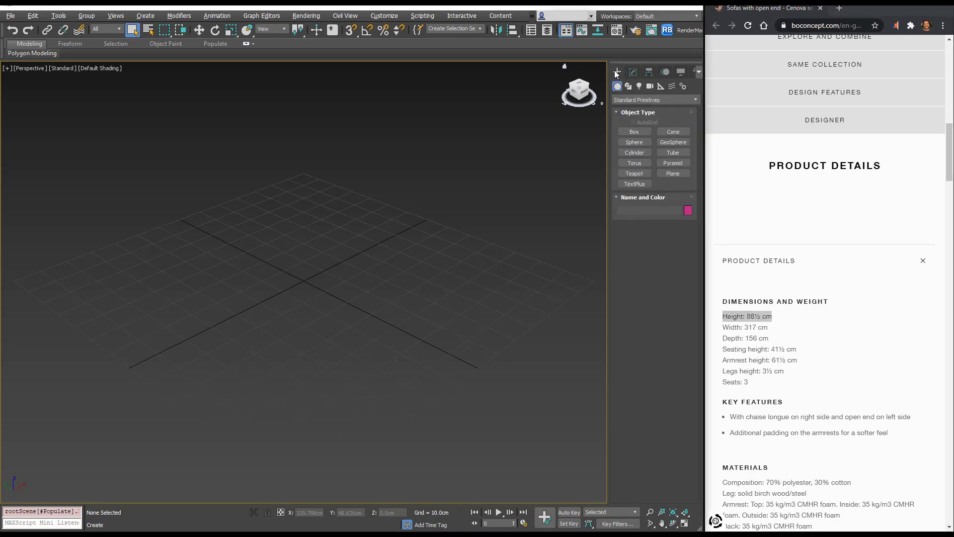
{"action": "left_click", "coordinate": [646, 132]}
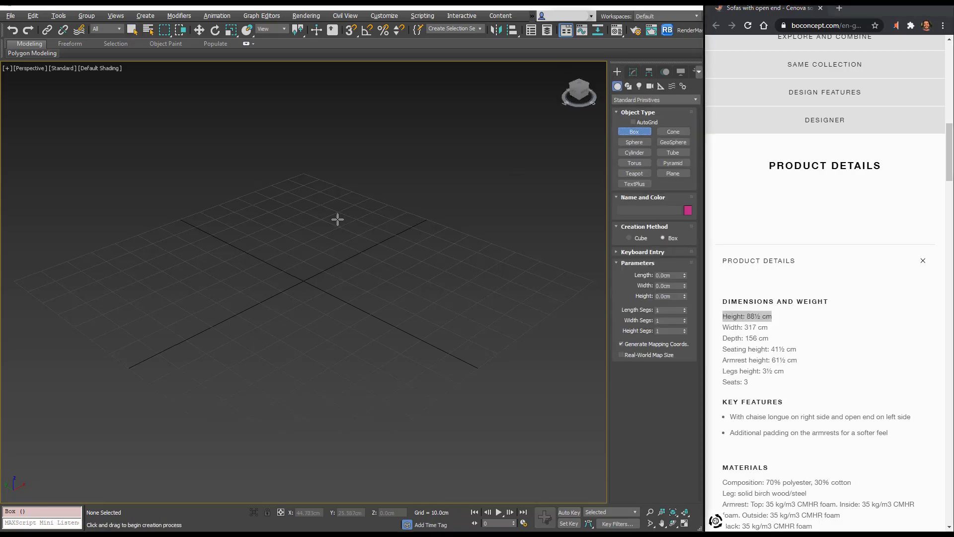
{"action": "left_click_drag", "start_coordinate": [343, 219], "coordinate": [212, 354]}
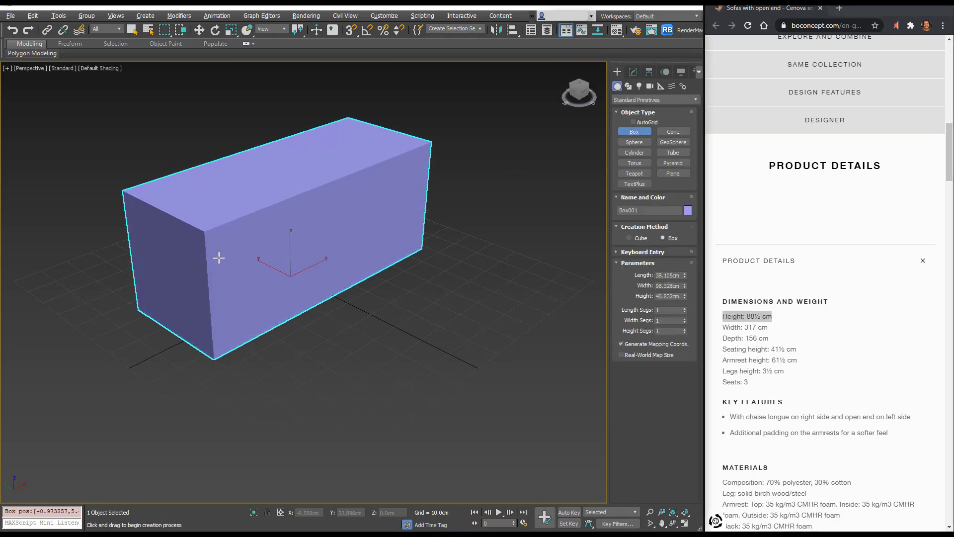
{"action": "double_click", "coordinate": [664, 296]}
{"action": "key", "text": "Return"}
{"action": "scroll", "coordinate": [416, 268], "scroll_direction": "down", "scroll_amount": 5}
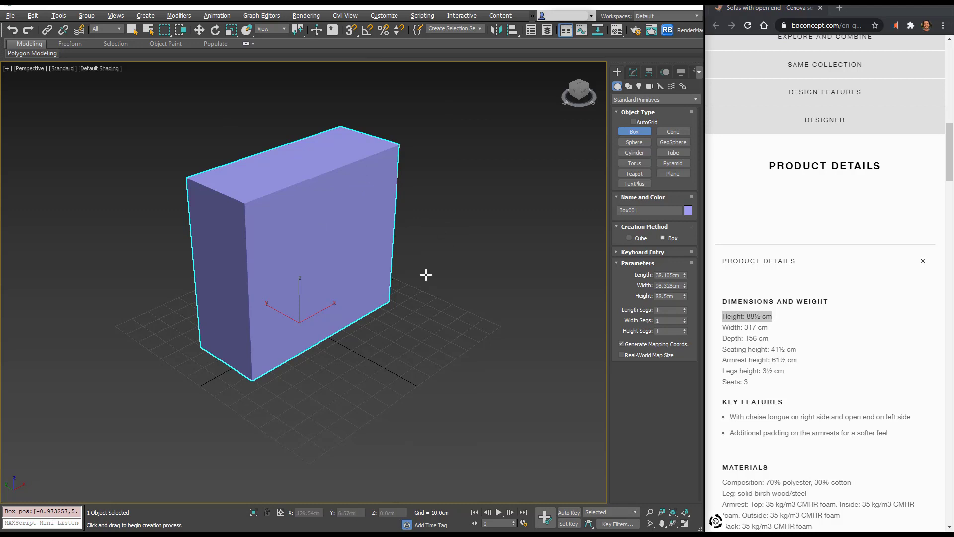
Set Box001's Width to 317 cm and Length to 156 cm
{"action": "mouse_move", "coordinate": [300, 248]}
{"action": "middle_mouse_down", "text": "alt"}
{"action": "mouse_move", "coordinate": [321, 228]}
{"action": "mouse_move", "coordinate": [375, 246]}
{"action": "mouse_move", "coordinate": [289, 242]}
{"action": "mouse_move", "coordinate": [296, 247]}
{"action": "middle_mouse_up", "text": "alt"}
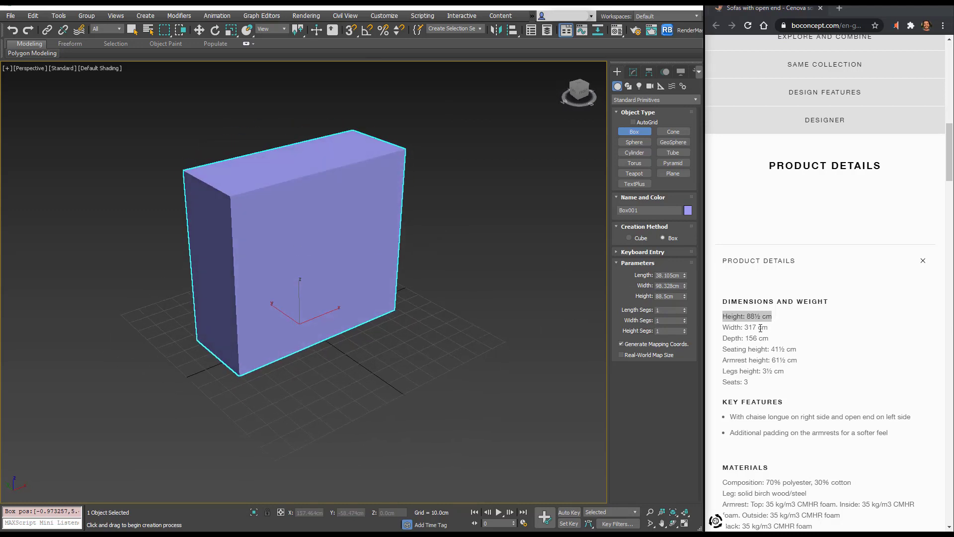
{"action": "double_click", "coordinate": [674, 285]}
{"action": "key", "text": "Return"}
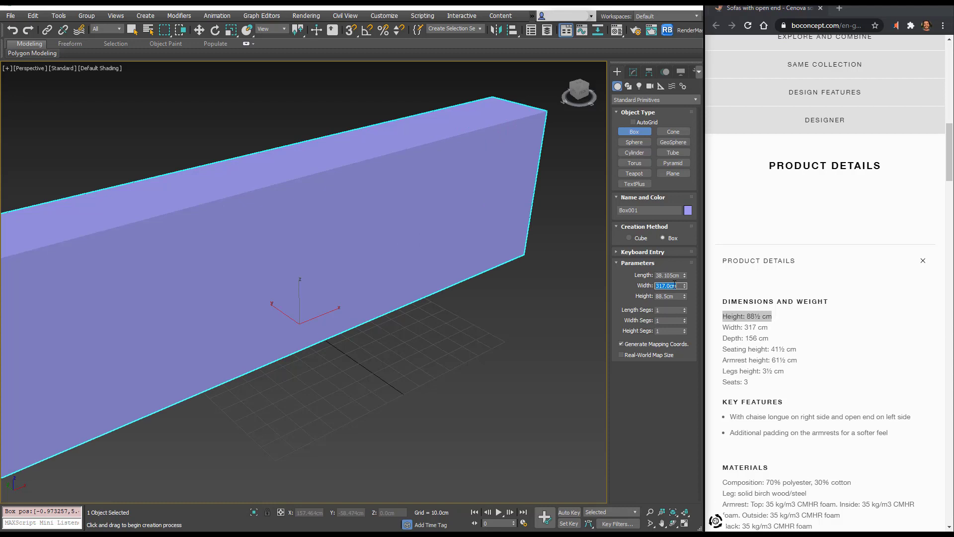
{"action": "scroll", "coordinate": [343, 264], "scroll_direction": "down", "scroll_amount": 5}
{"action": "middle_click_drag", "start_coordinate": [440, 268], "coordinate": [447, 302], "text": "alt"}
{"action": "double_click", "coordinate": [666, 275]}
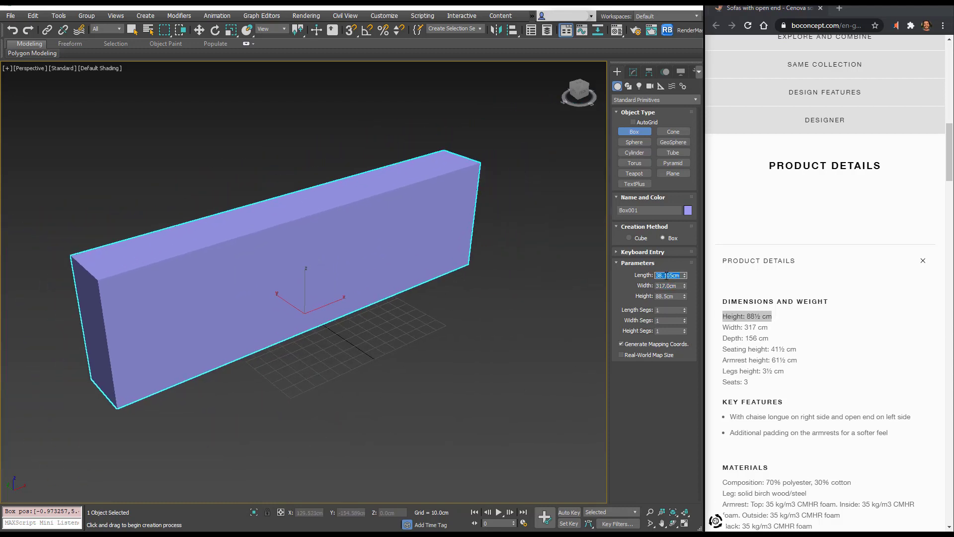
{"action": "type", "text": "156"}
{"action": "key", "text": "Return"}
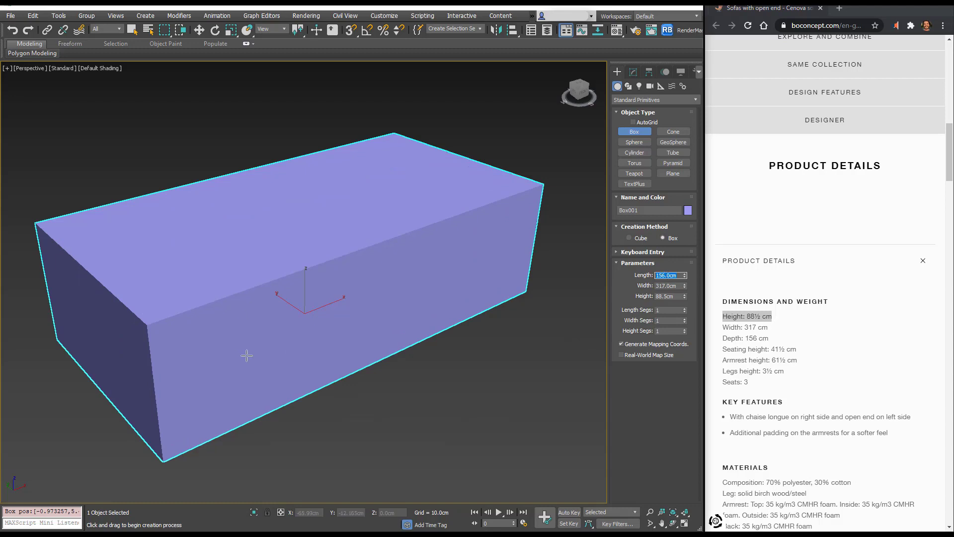
Flip to the second sofa photo on the product page in the browser
{"action": "scroll", "coordinate": [873, 217], "scroll_direction": "up", "scroll_amount": 10}
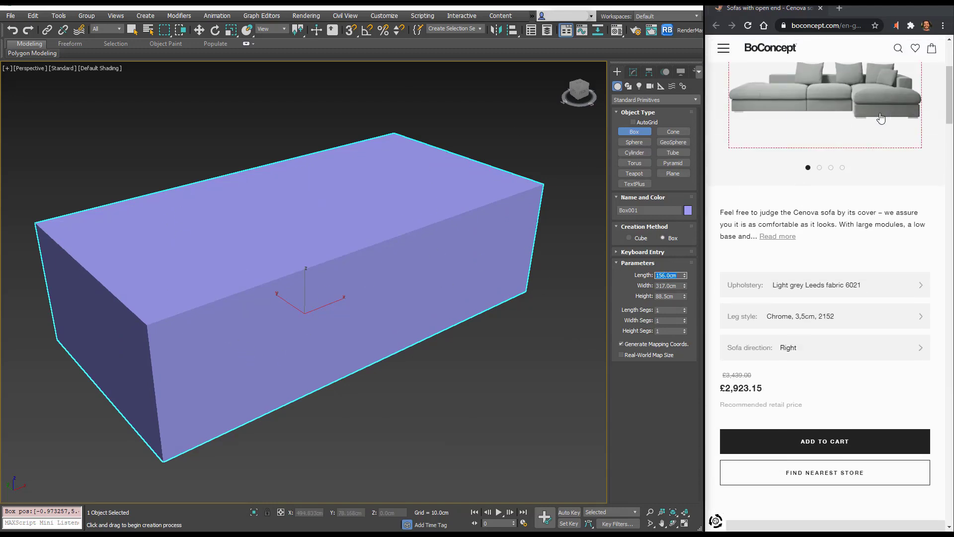
{"action": "scroll", "coordinate": [771, 162], "scroll_direction": "up", "scroll_amount": 1}
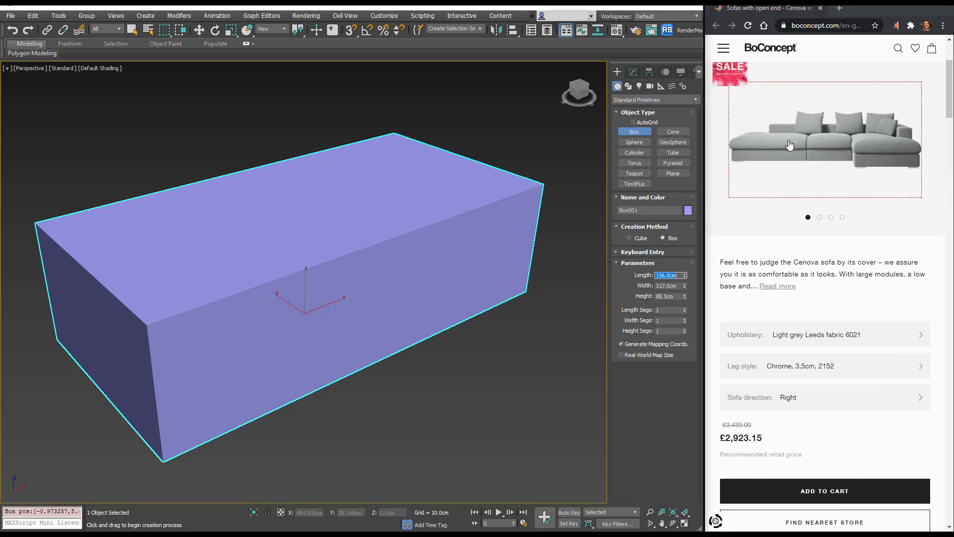
{"action": "left_click", "coordinate": [818, 219]}
{"action": "left_click", "coordinate": [819, 219]}
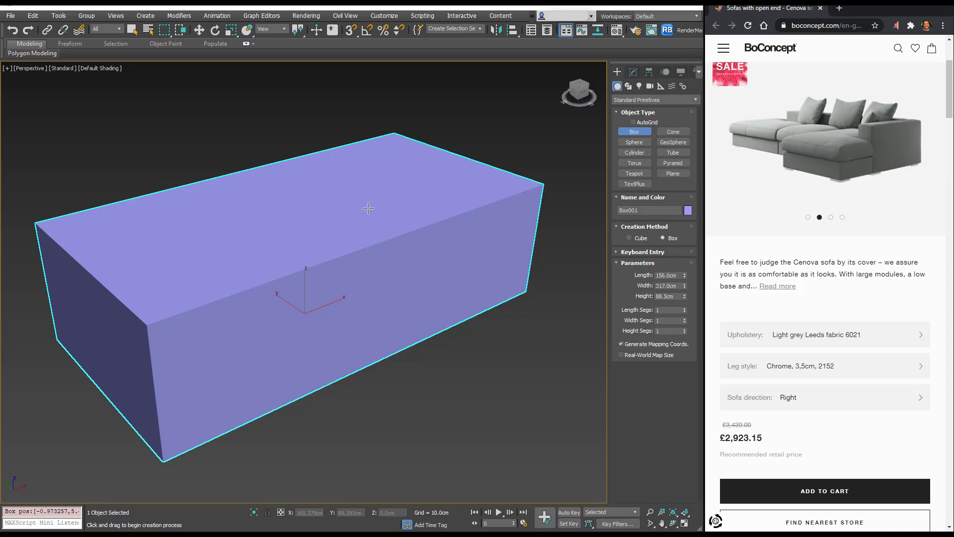
Highlight the 41½ cm seating height line, then draw a second box base beside Box001
{"action": "scroll", "coordinate": [883, 287], "scroll_direction": "down", "scroll_amount": 12}
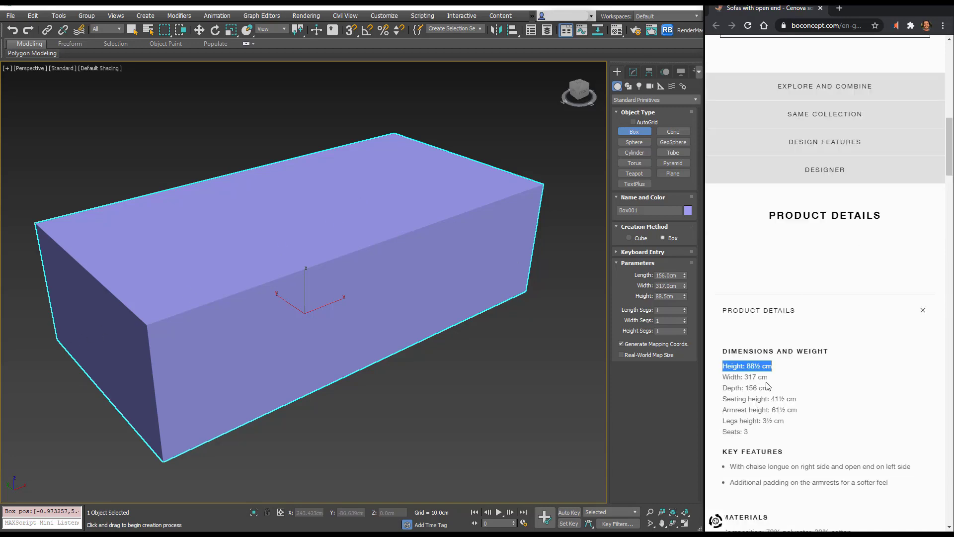
{"action": "left_click_drag", "start_coordinate": [766, 382], "coordinate": [715, 354]}
{"action": "left_click", "coordinate": [781, 356]}
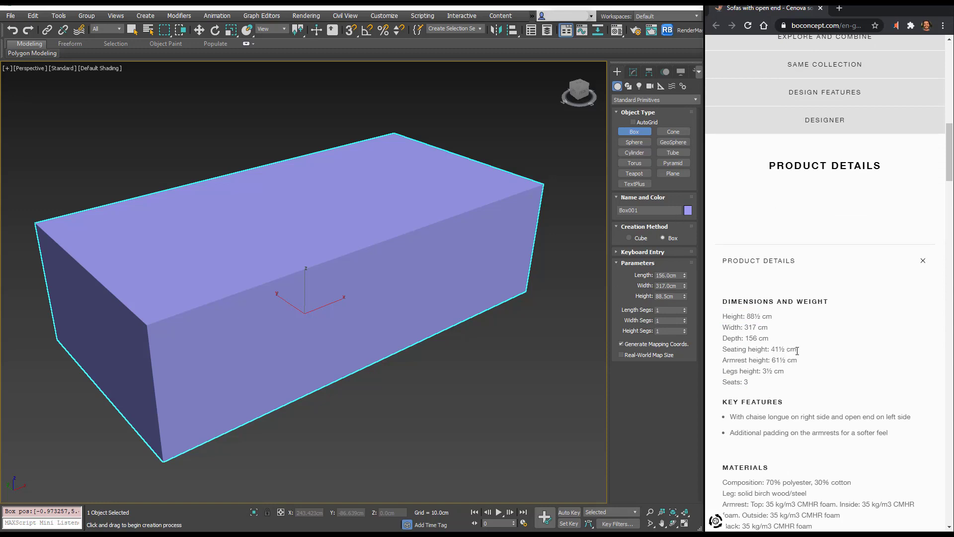
{"action": "left_click_drag", "start_coordinate": [796, 351], "coordinate": [722, 351]}
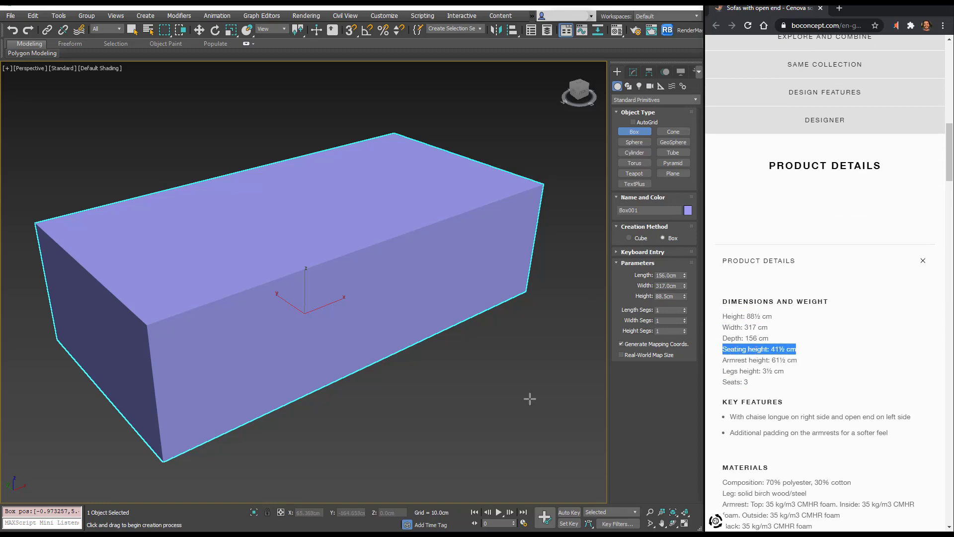
{"action": "left_click_drag", "start_coordinate": [517, 315], "coordinate": [386, 477]}
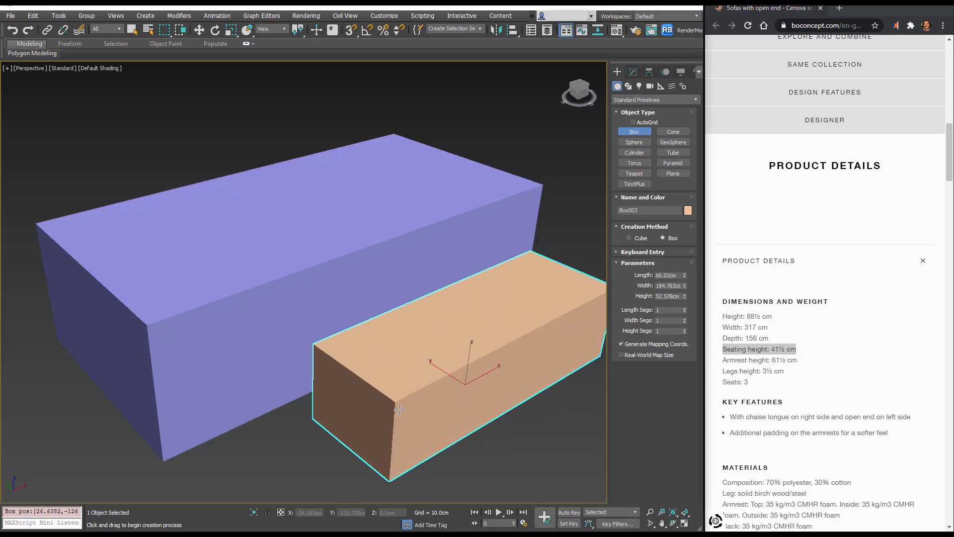
Give Box002 a 41.5 cm seat height and finish box creation
{"action": "left_click", "coordinate": [399, 410]}
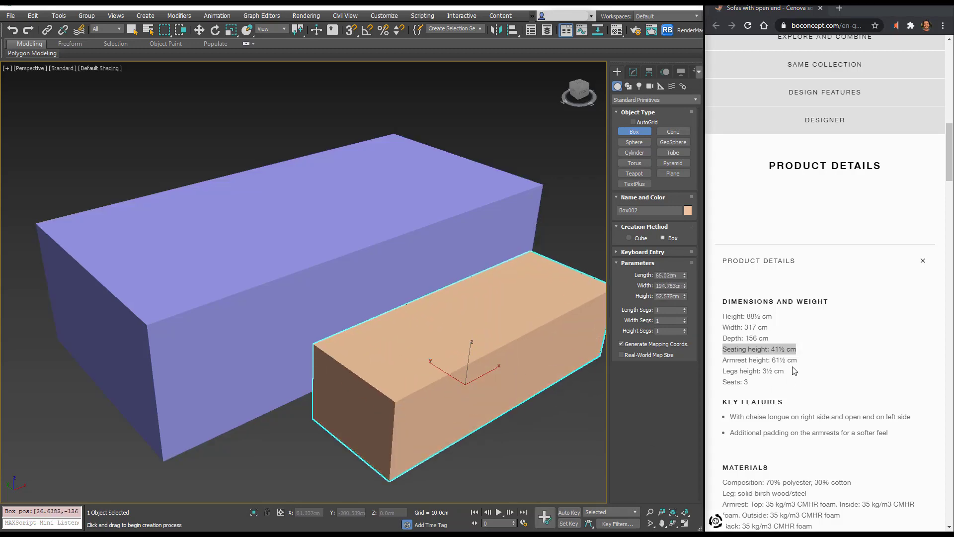
{"action": "left_click", "coordinate": [671, 296]}
{"action": "key", "text": "Return"}
{"action": "right_click", "coordinate": [487, 343]}
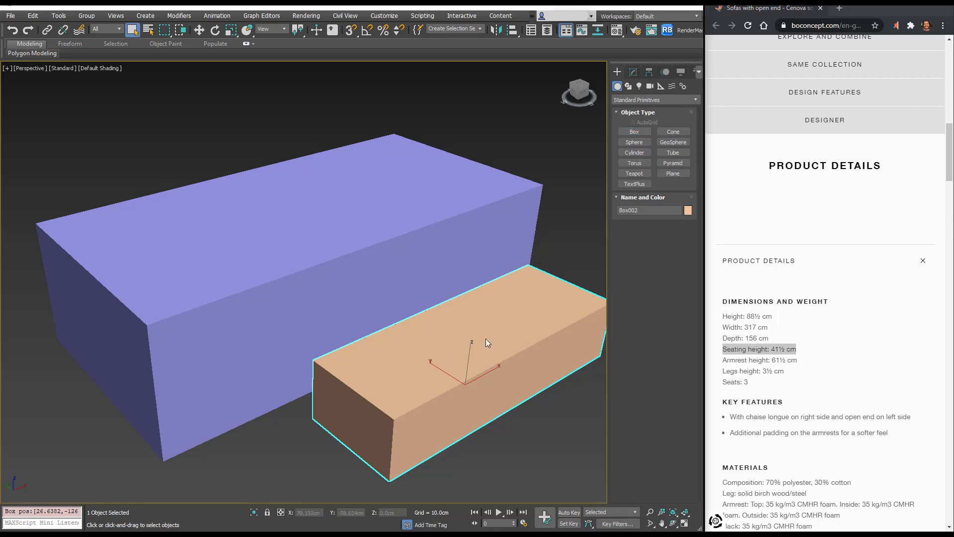
Create Box003 in front with a 61.5 cm armrest height
{"action": "left_click", "coordinate": [634, 131]}
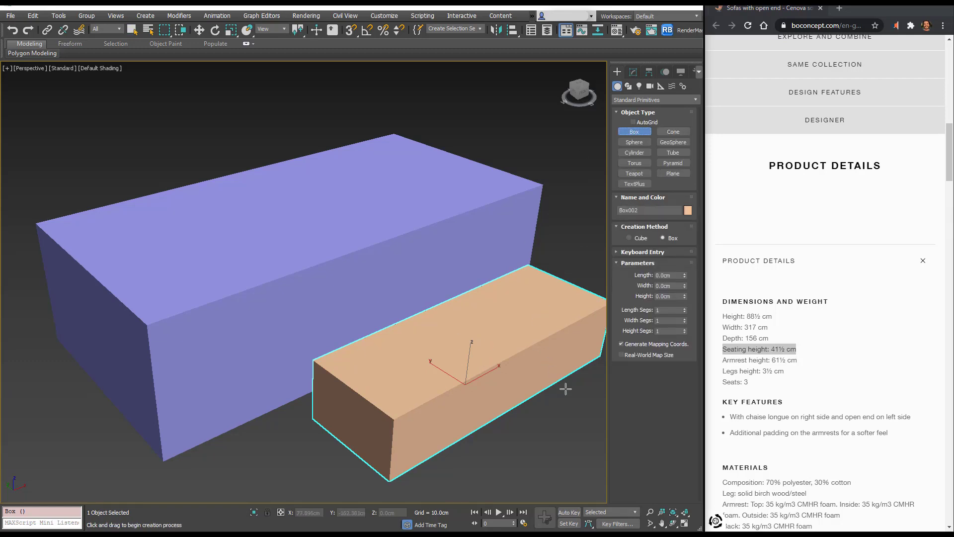
{"action": "left_click_drag", "start_coordinate": [571, 405], "coordinate": [268, 452]}
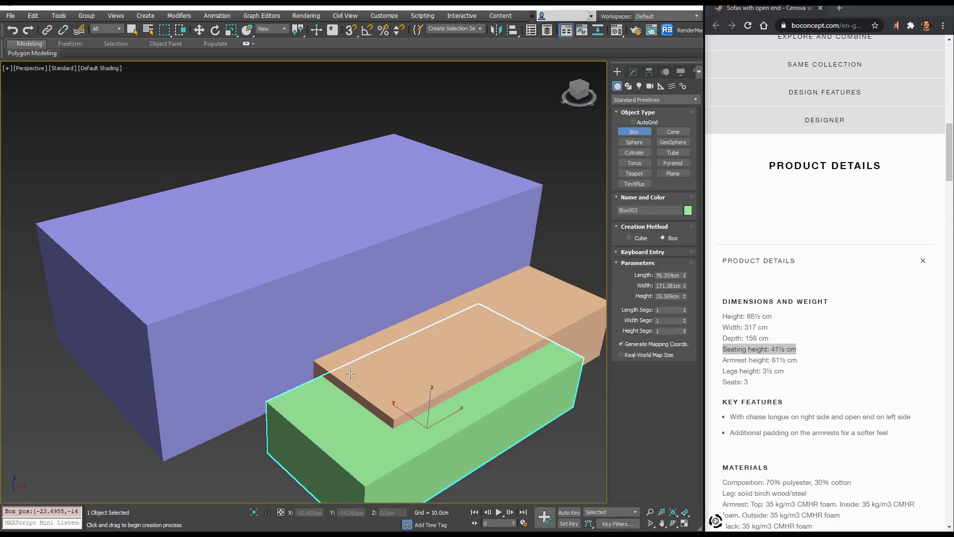
{"action": "left_click", "coordinate": [351, 374]}
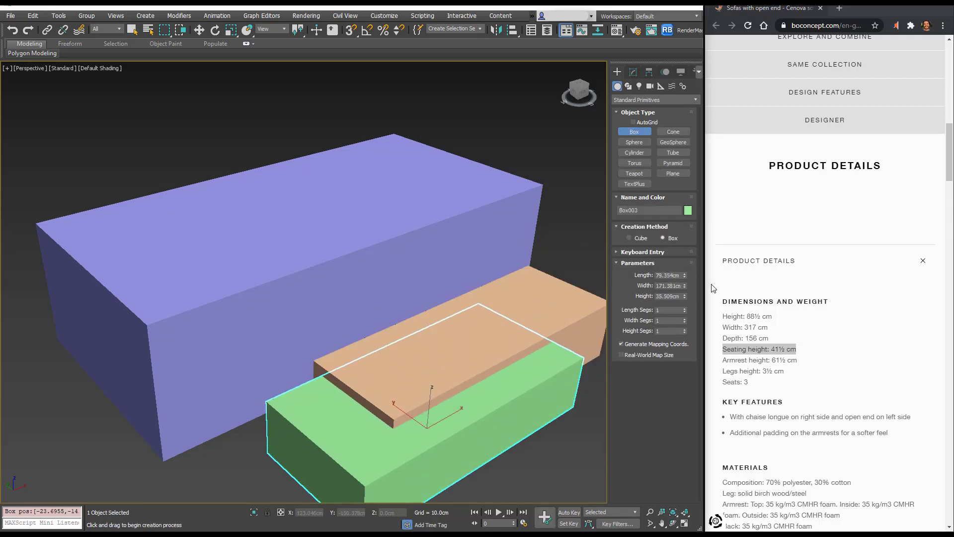
{"action": "double_click", "coordinate": [783, 360]}
{"action": "left_click", "coordinate": [668, 297]}
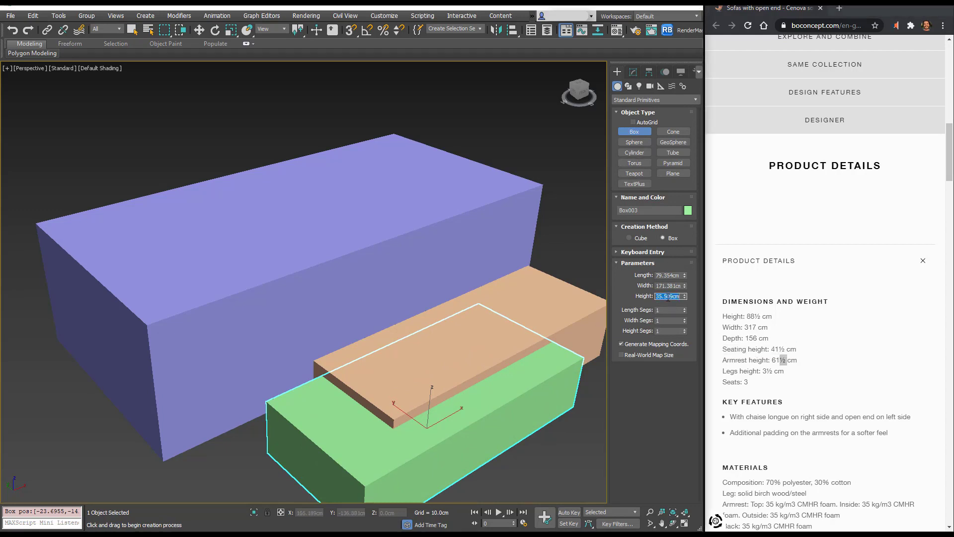
{"action": "type", "text": "61.5"}
{"action": "key", "text": "Return"}
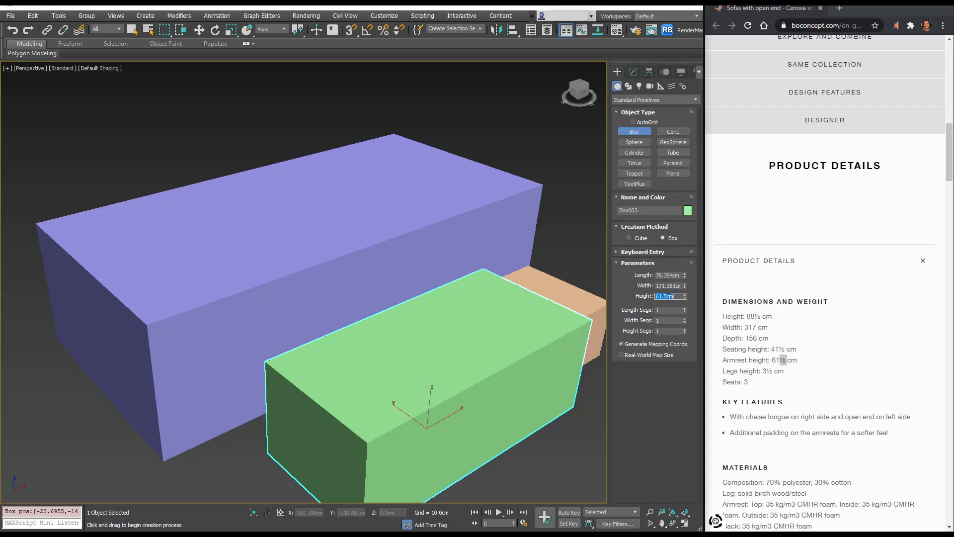
Draw a small Box004 beside the armrest box with a 3.5 cm leg height
{"action": "double_click", "coordinate": [731, 359]}
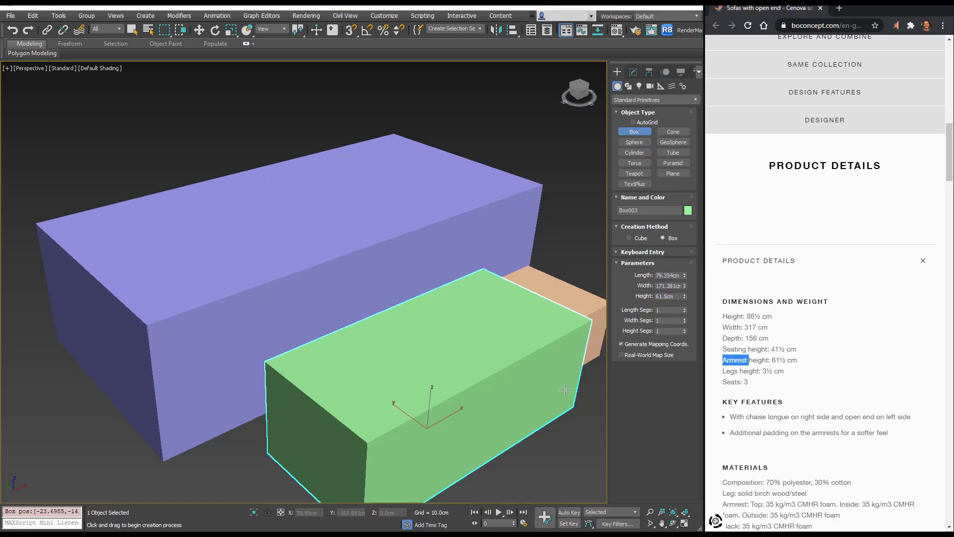
{"action": "left_click_drag", "start_coordinate": [592, 401], "coordinate": [549, 431]}
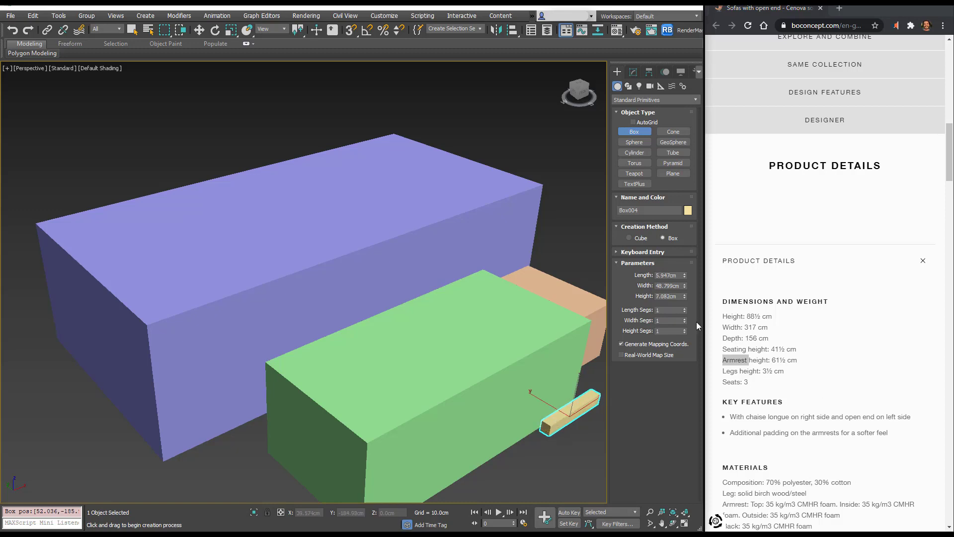
{"action": "double_click", "coordinate": [674, 296]}
{"action": "type", "text": "3.5"}
{"action": "key", "text": "Return"}
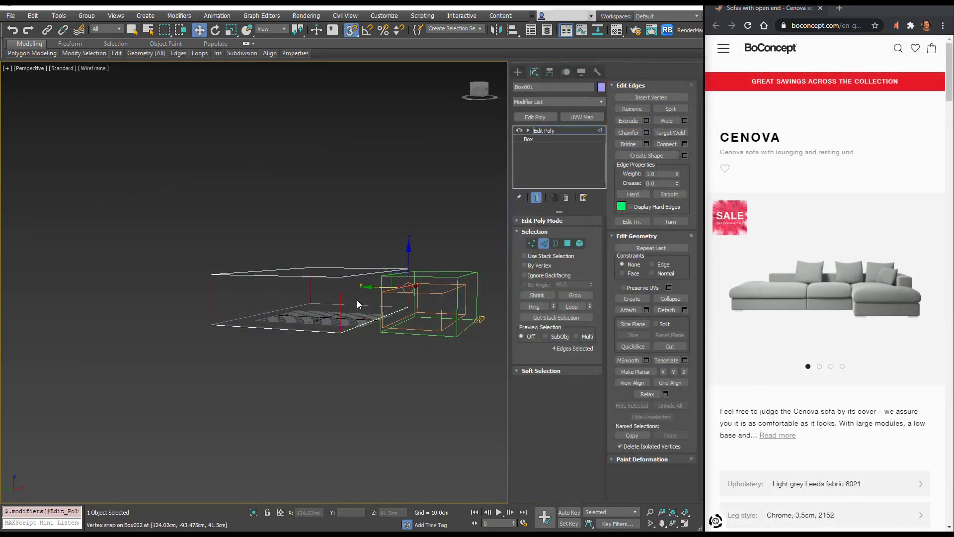
Select the ring of four vertical edges on Box001 in Edit Poly
{"action": "left_click", "coordinate": [341, 303]}
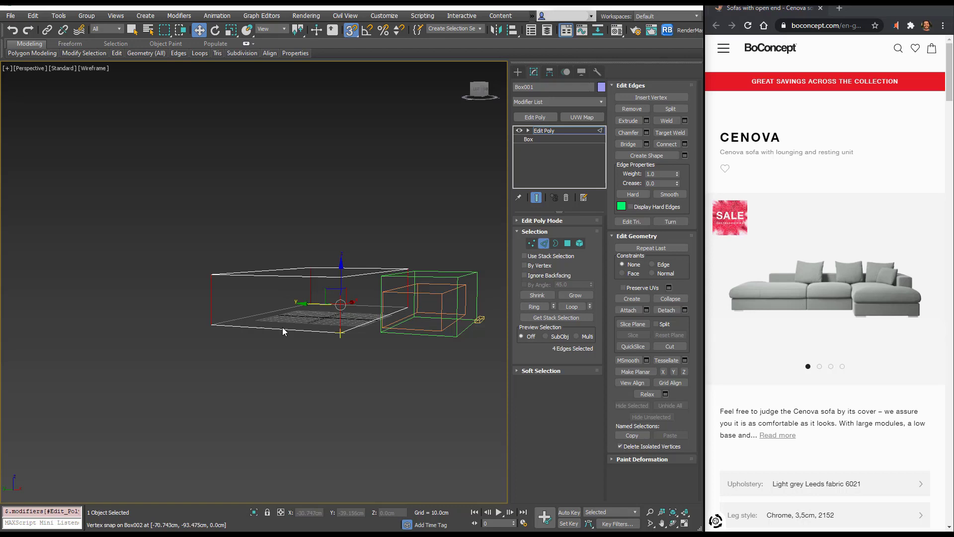
{"action": "left_click", "coordinate": [341, 313]}
{"action": "left_click", "coordinate": [340, 302]}
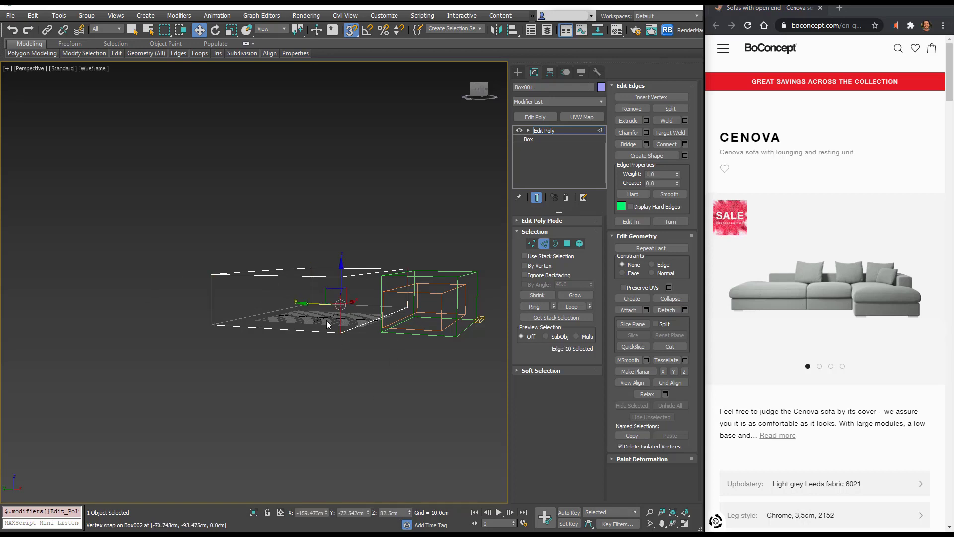
{"action": "left_click", "coordinate": [535, 306]}
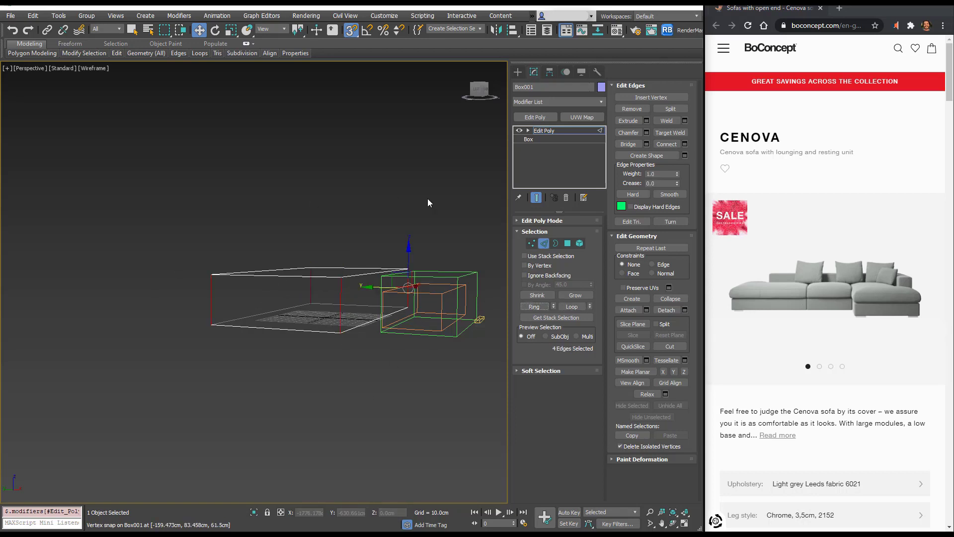
{"action": "middle_click_drag", "start_coordinate": [207, 279], "coordinate": [352, 314], "text": "alt"}
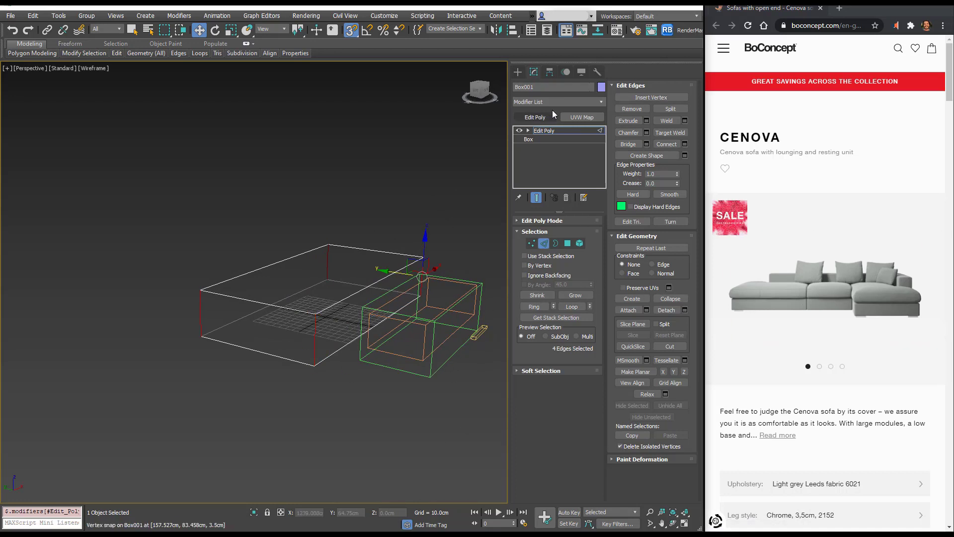
Add a horizontal edge loop and snap it onto Box002's height
{"action": "left_click", "coordinate": [670, 146]}
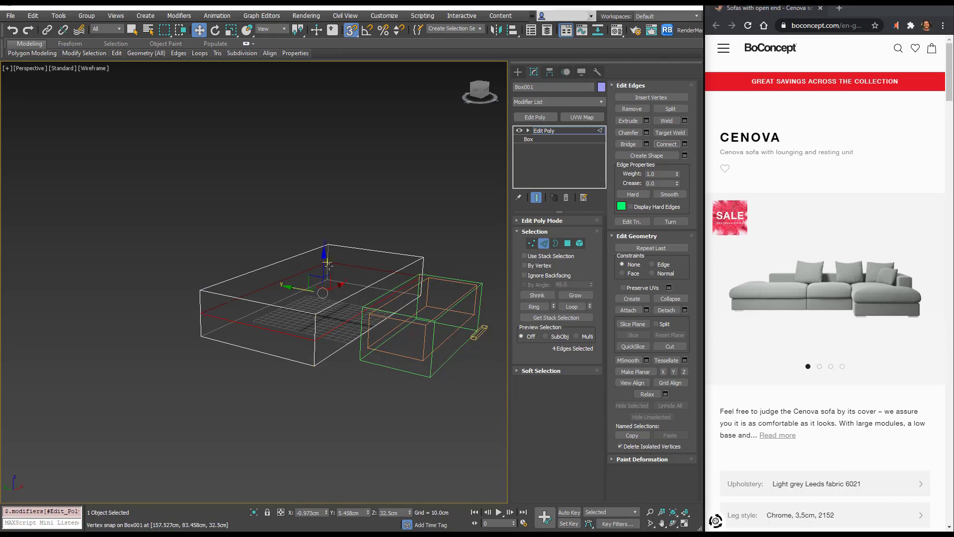
{"action": "middle_click_drag", "start_coordinate": [325, 333], "coordinate": [325, 268], "text": "alt"}
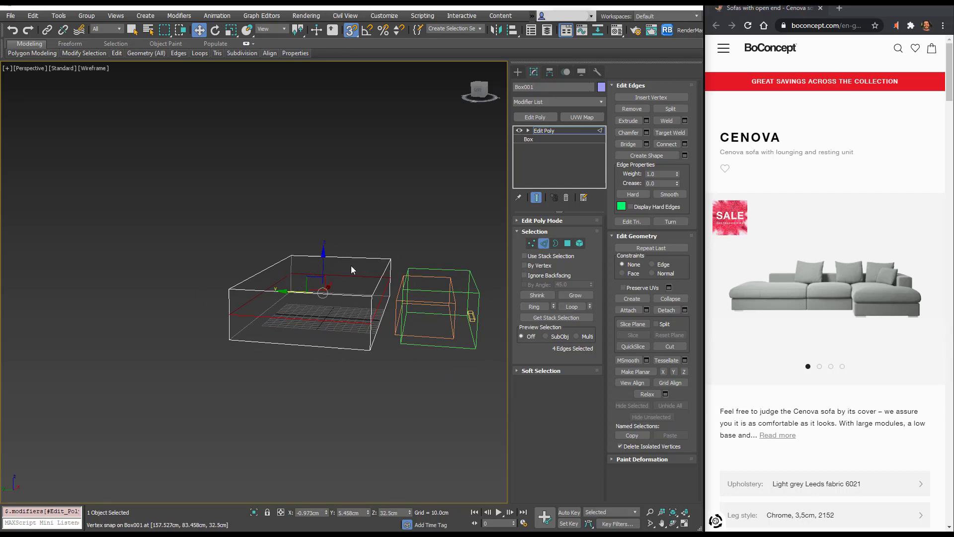
{"action": "left_click_drag", "start_coordinate": [324, 292], "coordinate": [396, 299]}
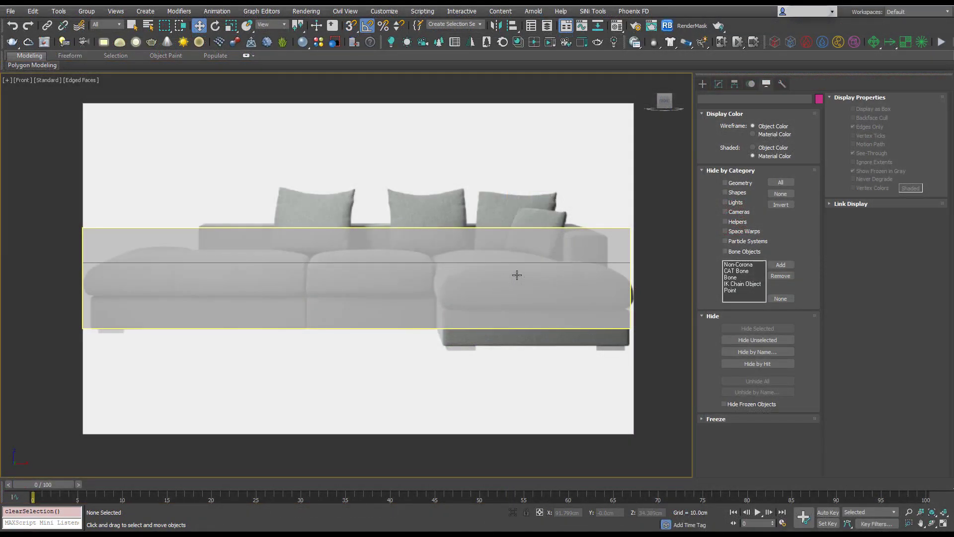
Freeze Box001 by mistake, then unfreeze all objects again
{"action": "left_click", "coordinate": [516, 275]}
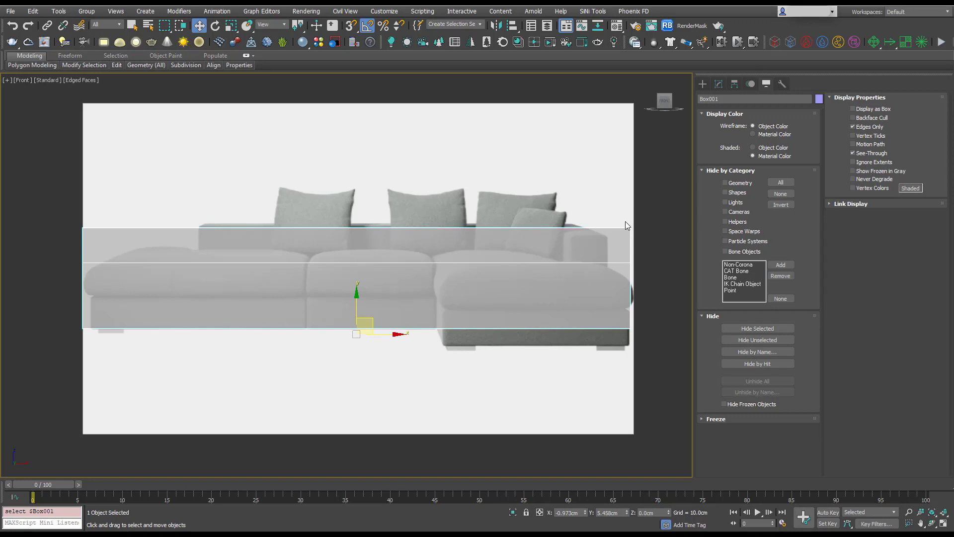
{"action": "right_click", "coordinate": [361, 276]}
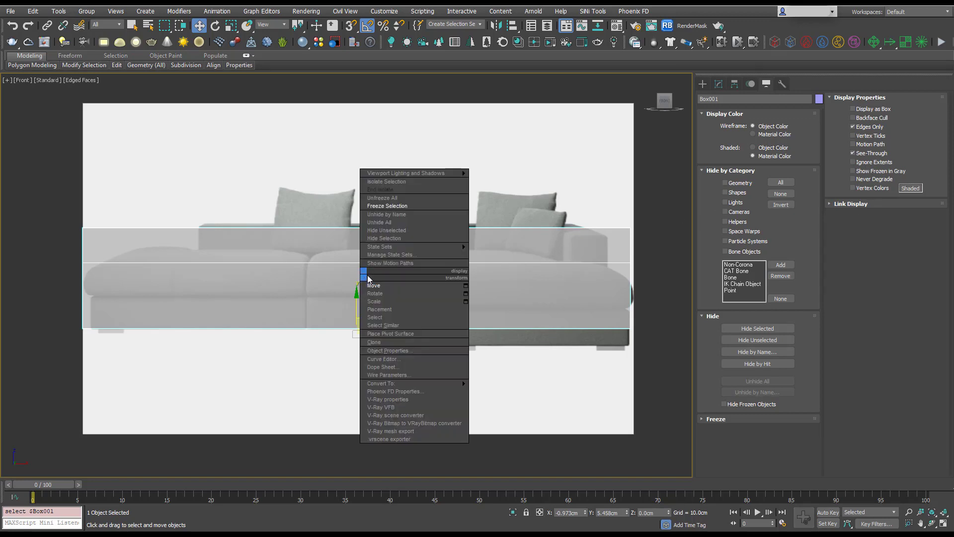
{"action": "left_click", "coordinate": [396, 207]}
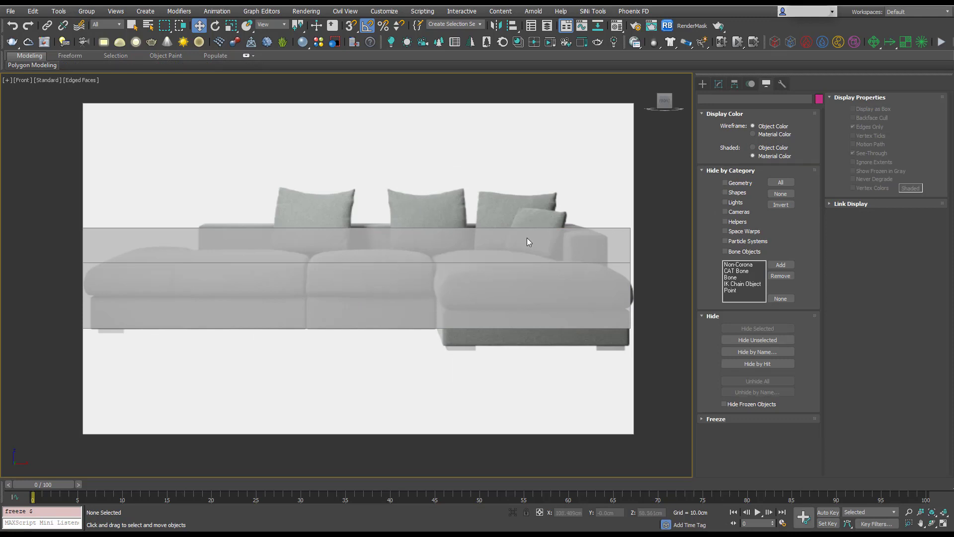
{"action": "right_click", "coordinate": [419, 251]}
{"action": "left_click", "coordinate": [467, 181]}
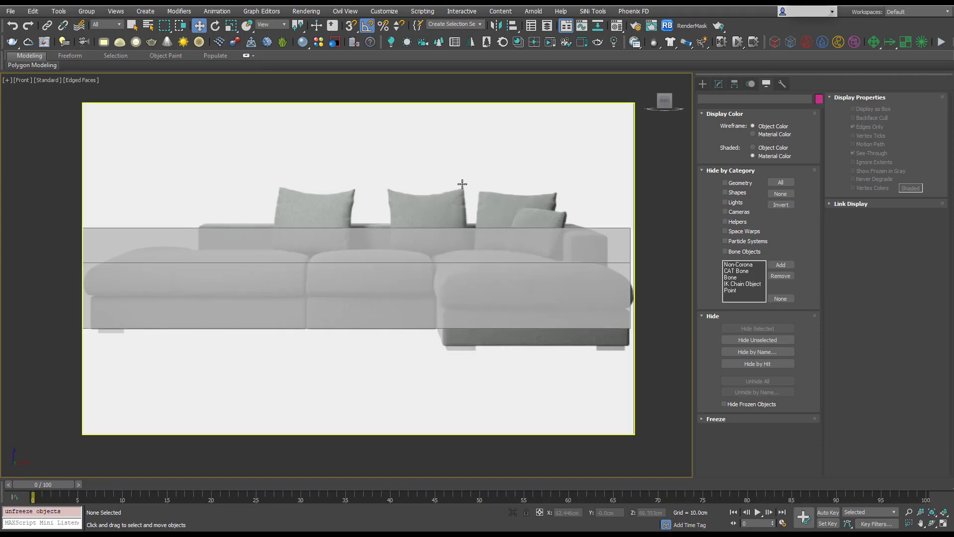
Freeze the Plane001 sofa reference plane and reselect Box001
{"action": "left_click", "coordinate": [348, 294]}
{"action": "right_click", "coordinate": [416, 173]}
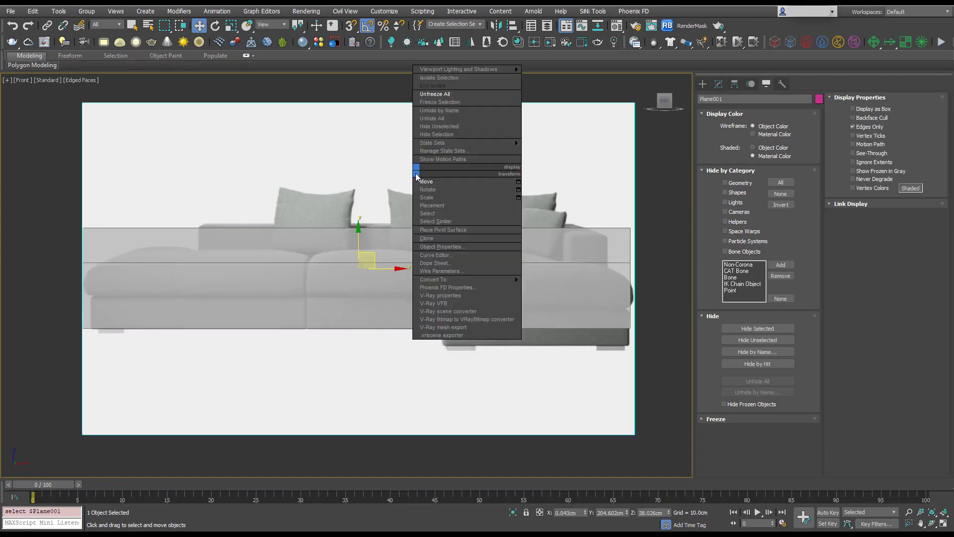
{"action": "left_click", "coordinate": [454, 98]}
{"action": "key", "text": "ctrl+z"}
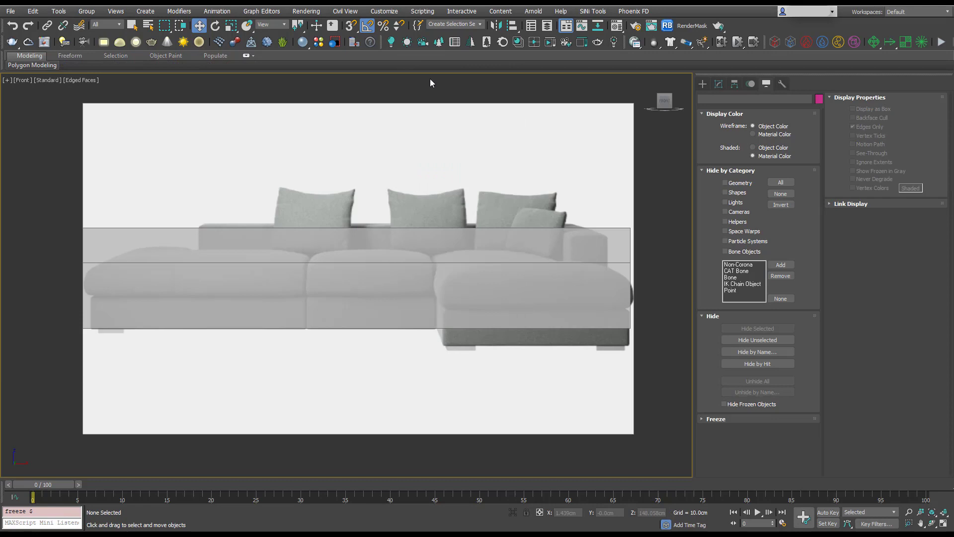
{"action": "left_click", "coordinate": [348, 265]}
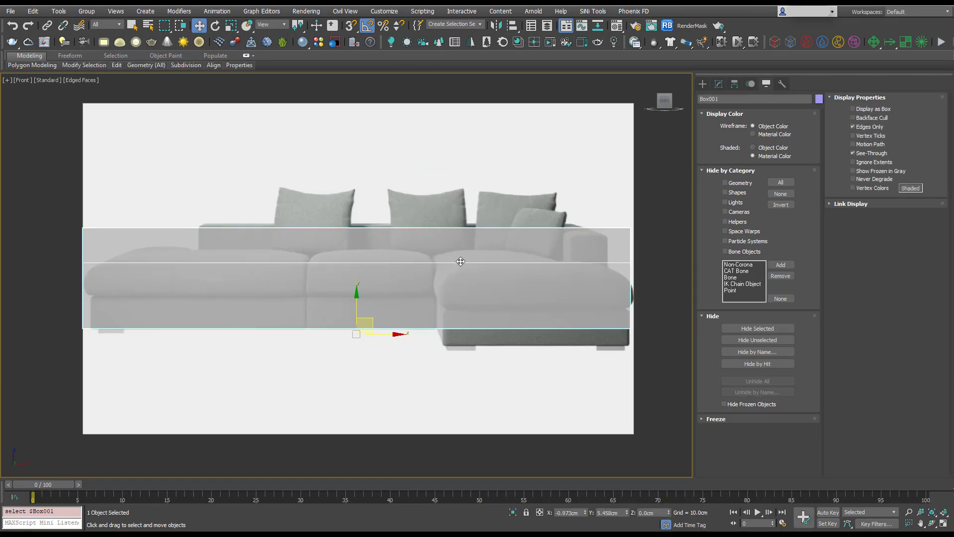
Change Material #7 in the Material Editor from VRayMtl to a Scanline Standard material
{"action": "key", "text": "m"}
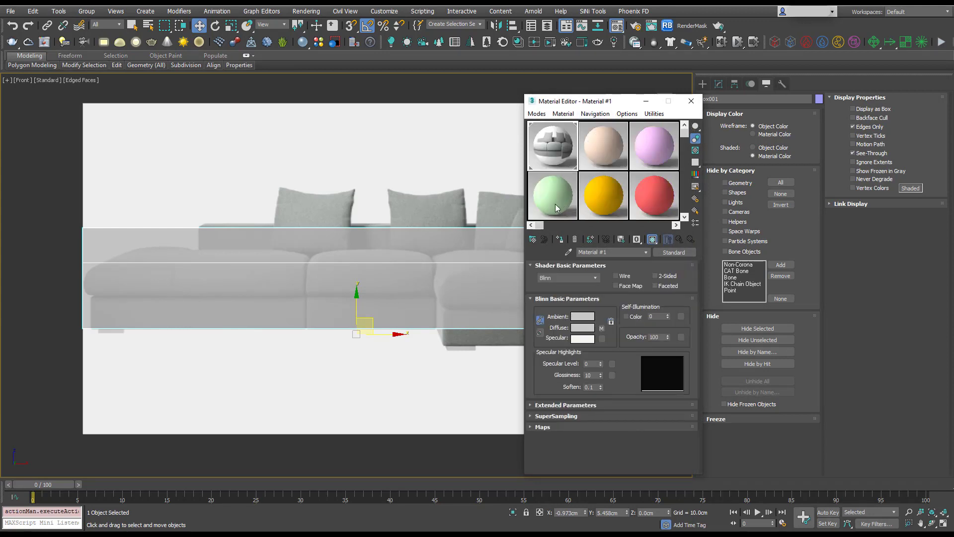
{"action": "left_click", "coordinate": [557, 205]}
{"action": "left_click", "coordinate": [669, 252]}
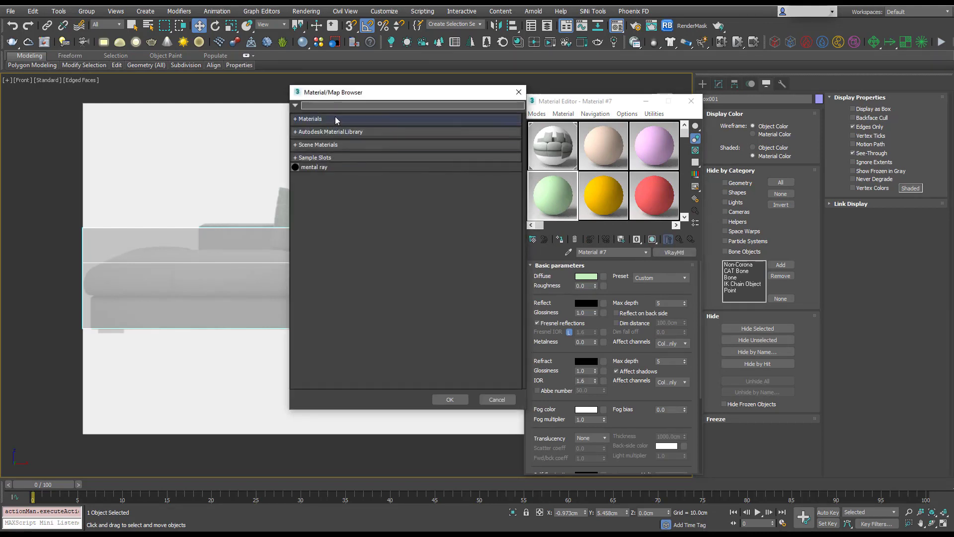
{"action": "left_click", "coordinate": [295, 144]}
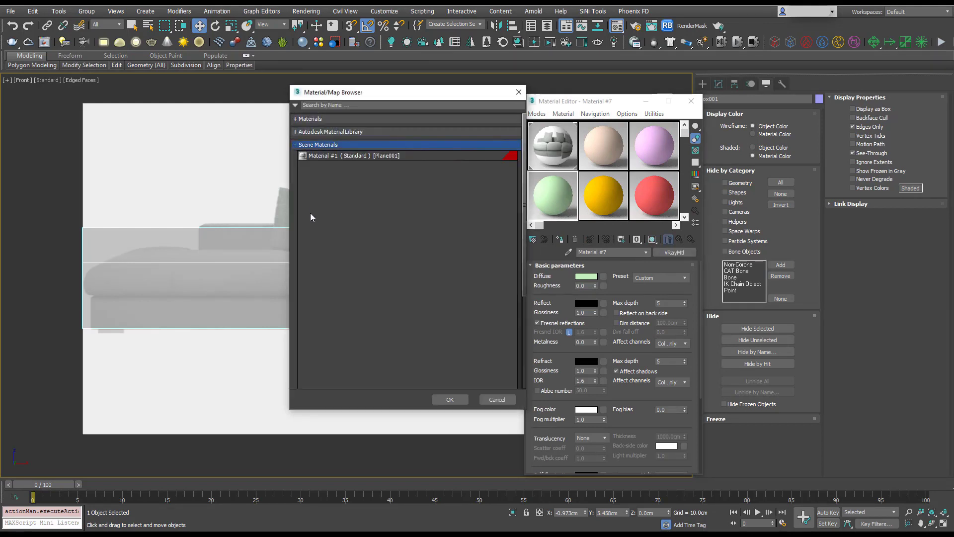
{"action": "left_click", "coordinate": [296, 144]}
{"action": "left_click", "coordinate": [299, 118]}
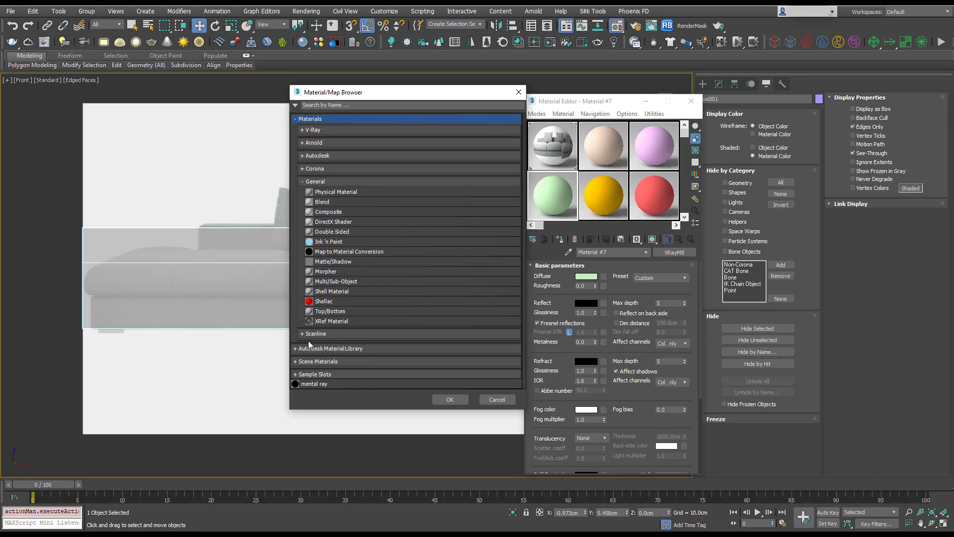
{"action": "left_click", "coordinate": [304, 334]}
{"action": "double_click", "coordinate": [326, 375]}
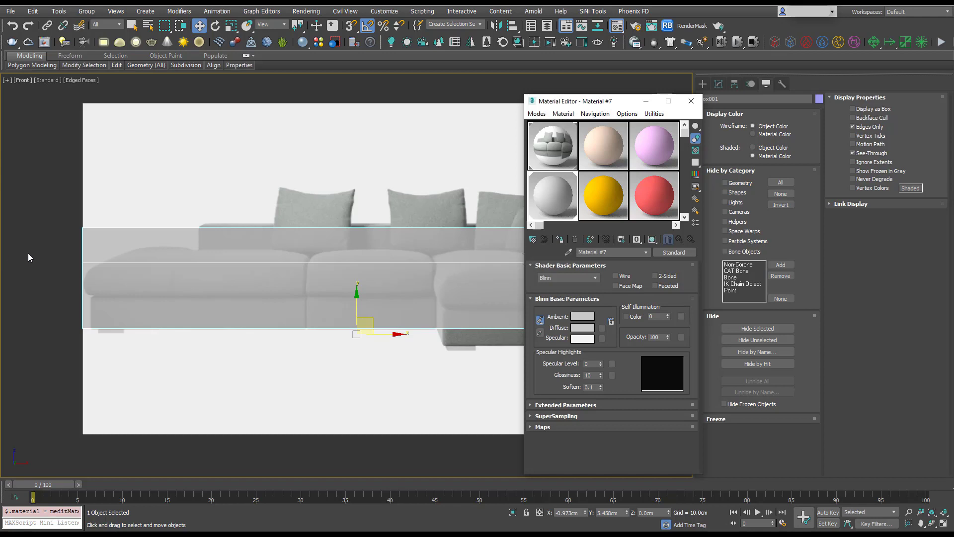
Turn off See-Through (Alt+X) and enable Wire on Material #7, then inspect the box
{"action": "key", "text": "alt+x"}
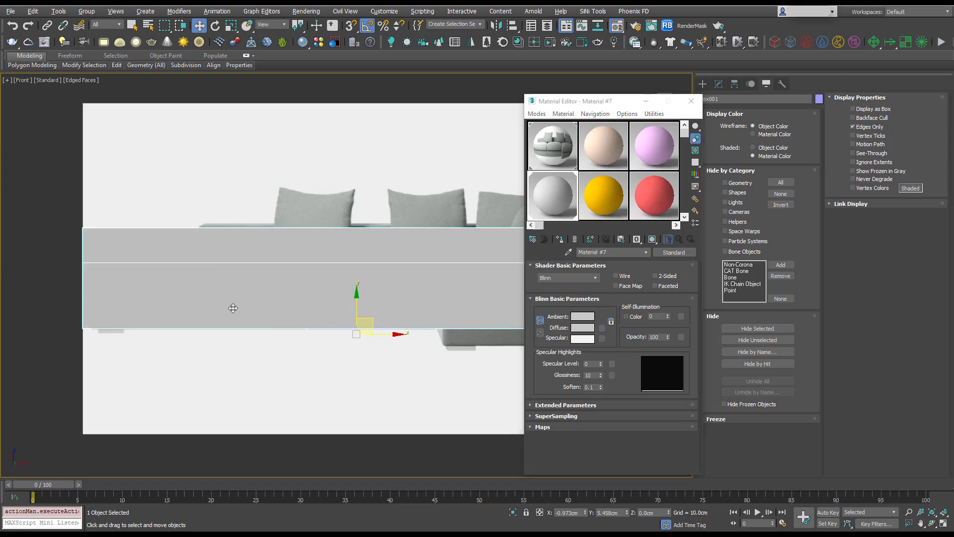
{"action": "left_click", "coordinate": [616, 277]}
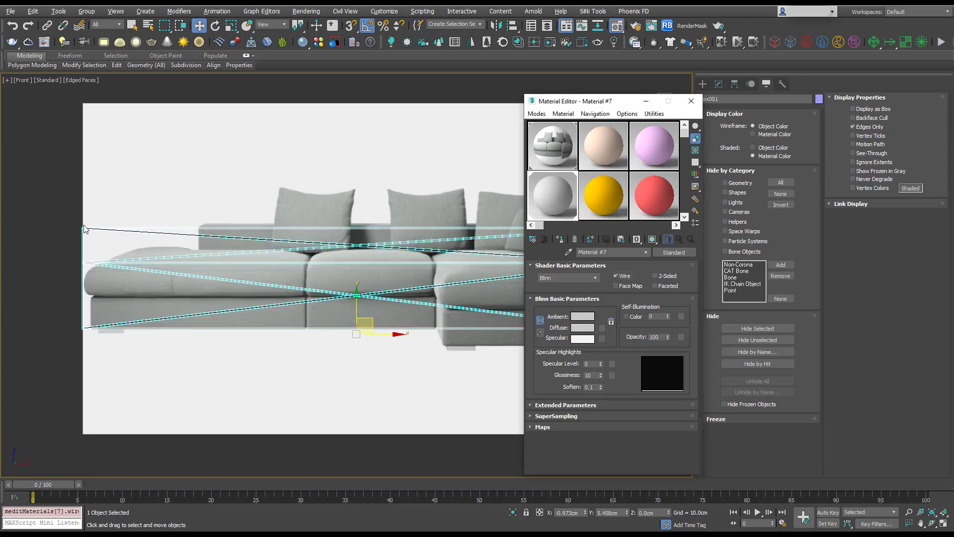
{"action": "middle_click_drag", "start_coordinate": [285, 236], "coordinate": [438, 99], "text": "alt"}
{"action": "left_click", "coordinate": [416, 110]}
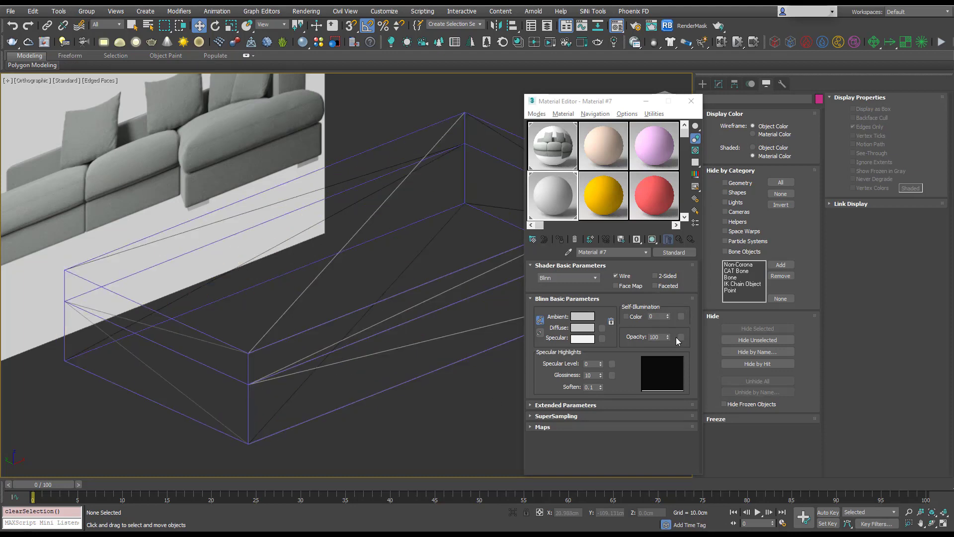
Set Material #7's Opacity to 0 and check the outline in the Front view
{"action": "left_click_drag", "start_coordinate": [668, 338], "coordinate": [667, 342]}
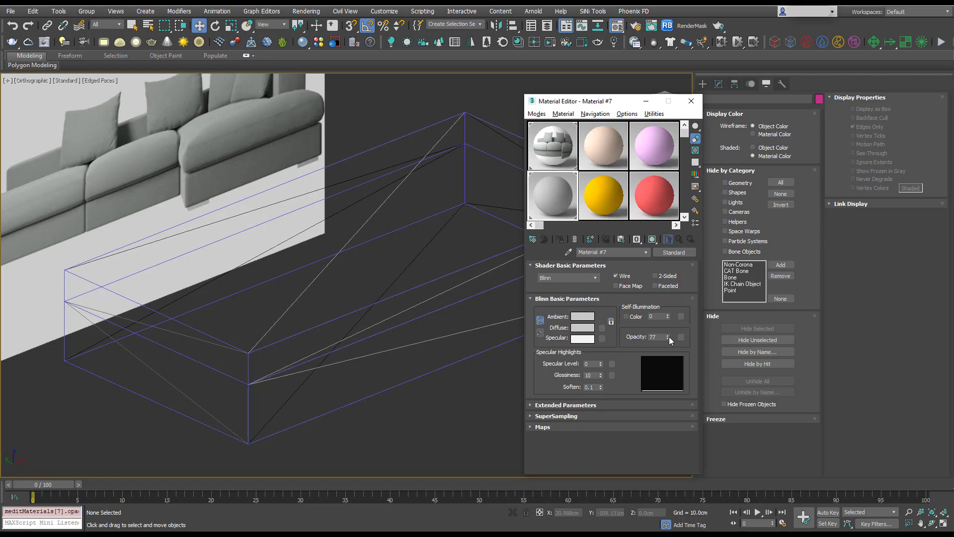
{"action": "right_click", "coordinate": [669, 336]}
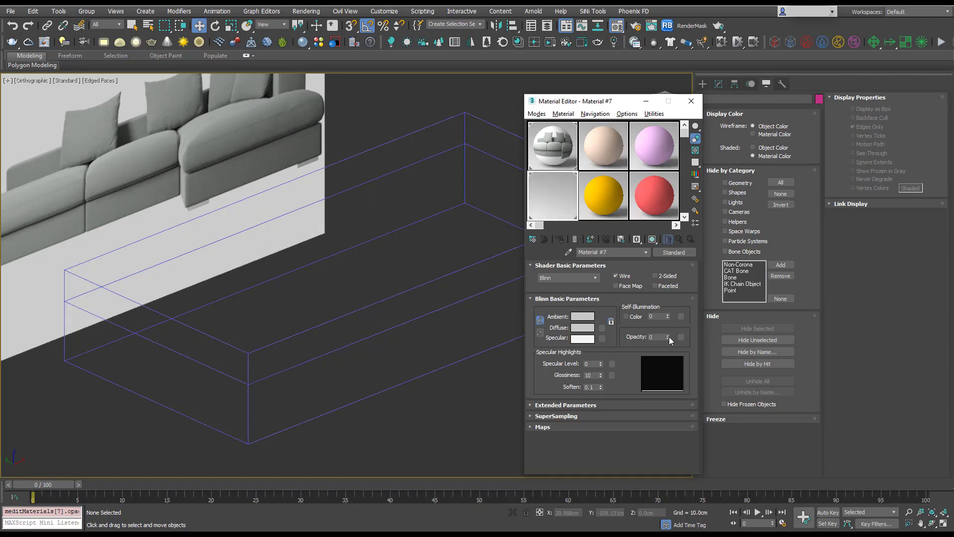
{"action": "double_click", "coordinate": [659, 337]}
{"action": "middle_click_drag", "start_coordinate": [455, 397], "coordinate": [400, 371], "text": "alt"}
{"action": "key", "text": "f"}
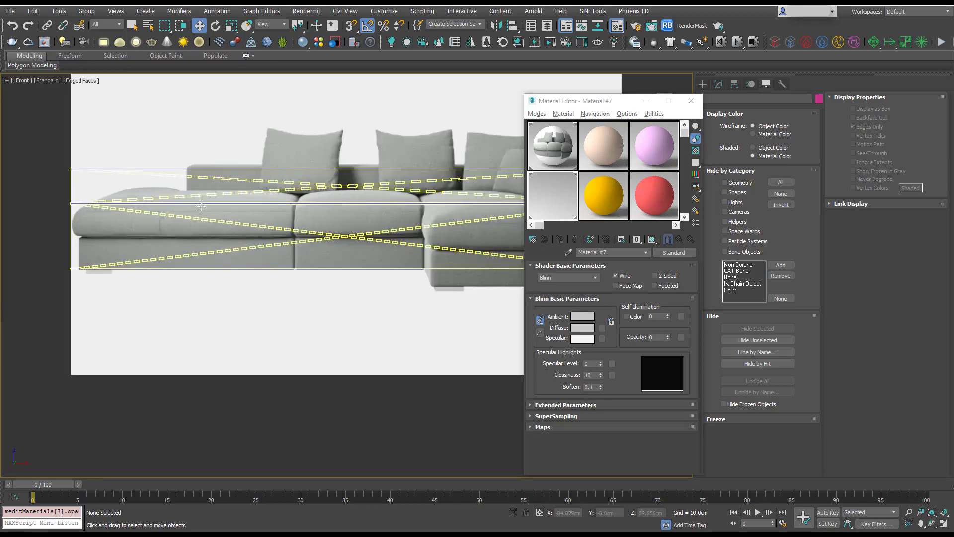
Give Box001 a grey object colour and freeze it with Freeze Selection
{"action": "left_click", "coordinate": [202, 207]}
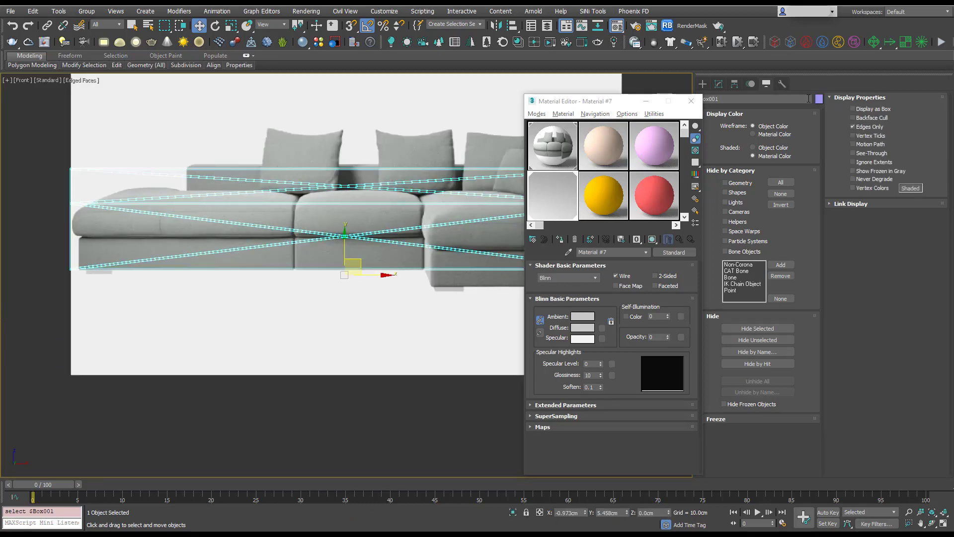
{"action": "left_click", "coordinate": [819, 100]}
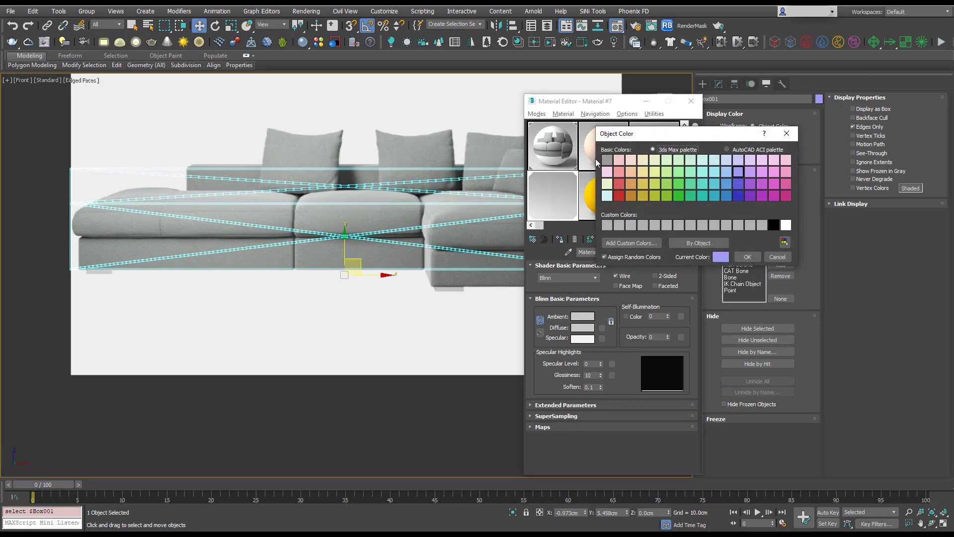
{"action": "left_click", "coordinate": [608, 160]}
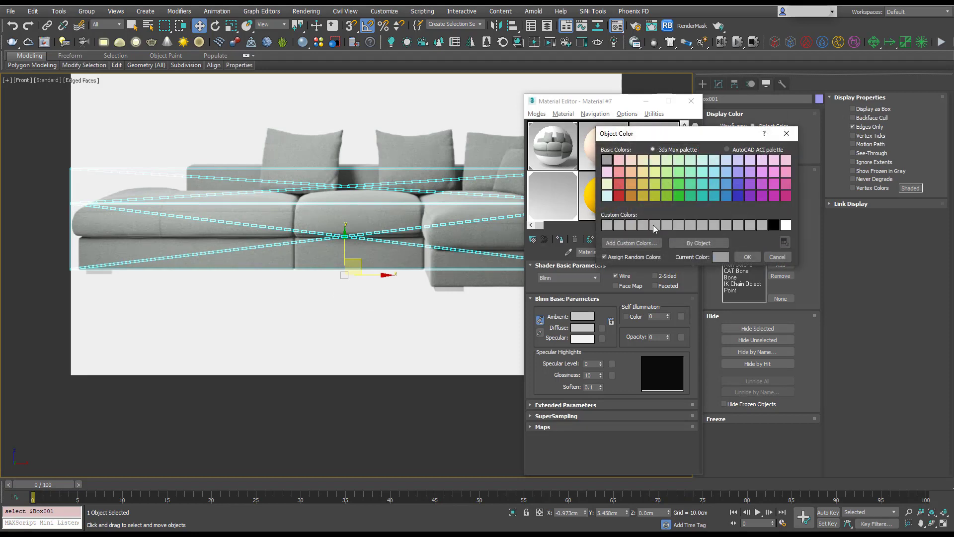
{"action": "left_click", "coordinate": [747, 256]}
{"action": "right_click", "coordinate": [375, 208]}
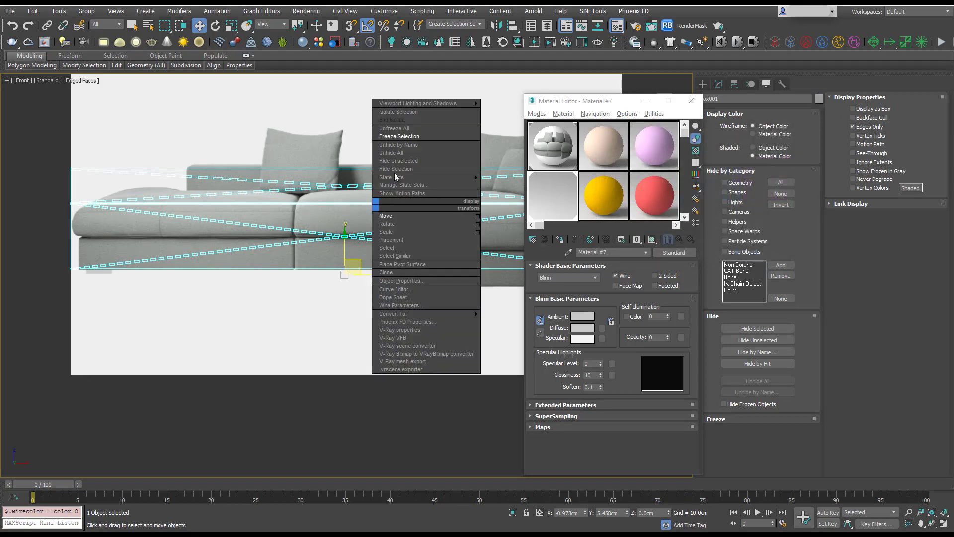
{"action": "left_click", "coordinate": [391, 142]}
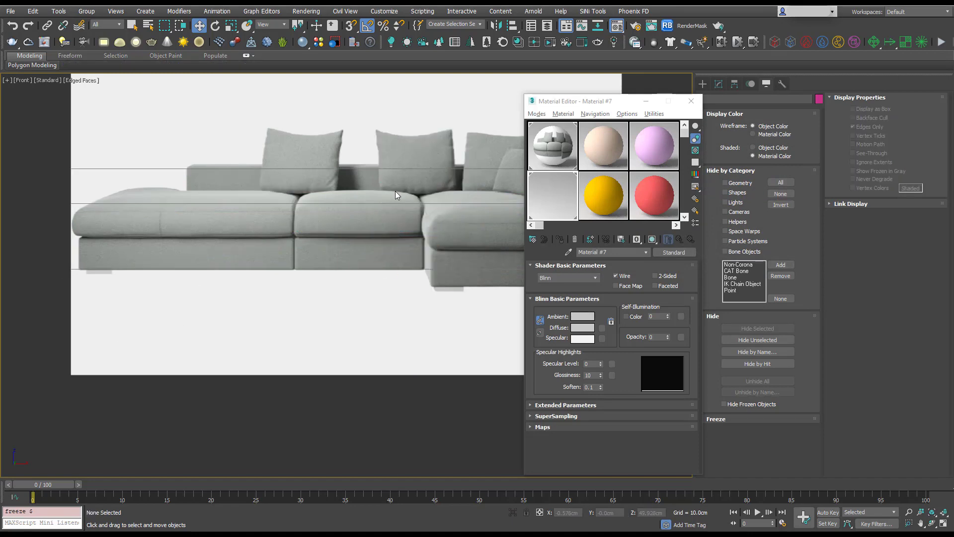
{"action": "middle_click_drag", "start_coordinate": [395, 191], "coordinate": [429, 94], "text": "alt"}
{"action": "scroll", "coordinate": [320, 228], "scroll_direction": "up", "scroll_amount": 5}
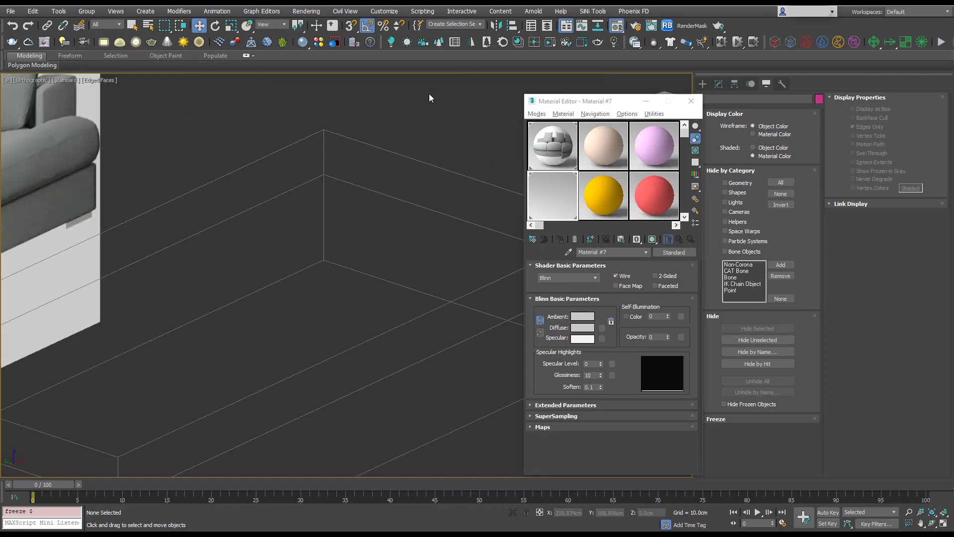
{"action": "scroll", "coordinate": [295, 276], "scroll_direction": "down", "scroll_amount": 4}
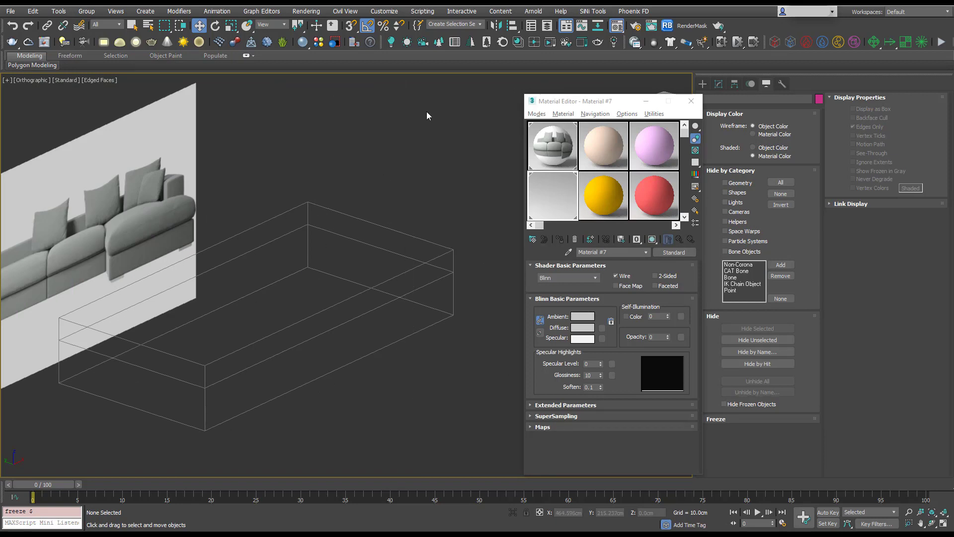
{"action": "middle_click_drag", "start_coordinate": [339, 199], "coordinate": [379, 315], "text": "alt"}
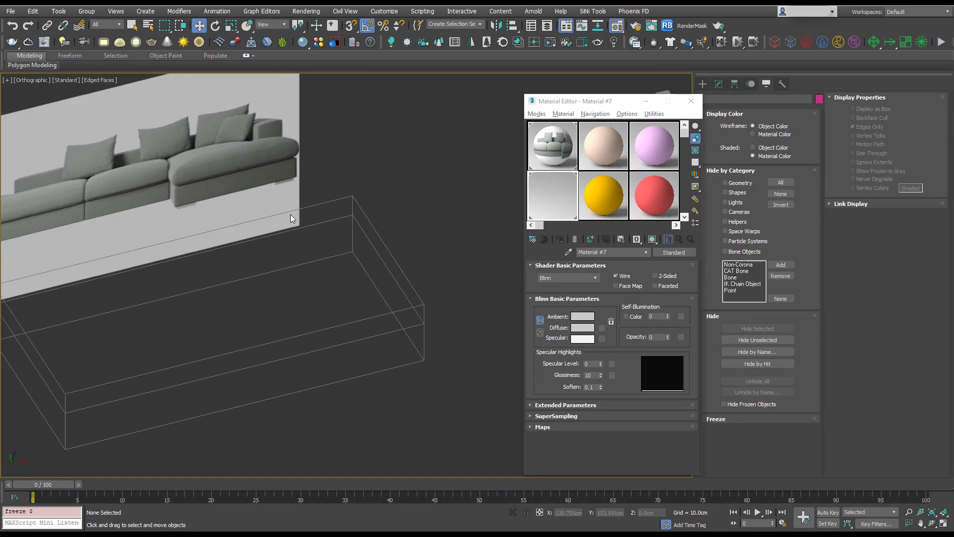
{"action": "middle_click_drag", "start_coordinate": [313, 198], "coordinate": [445, 162]}
{"action": "middle_click_drag", "start_coordinate": [329, 255], "coordinate": [448, 235], "text": "alt"}
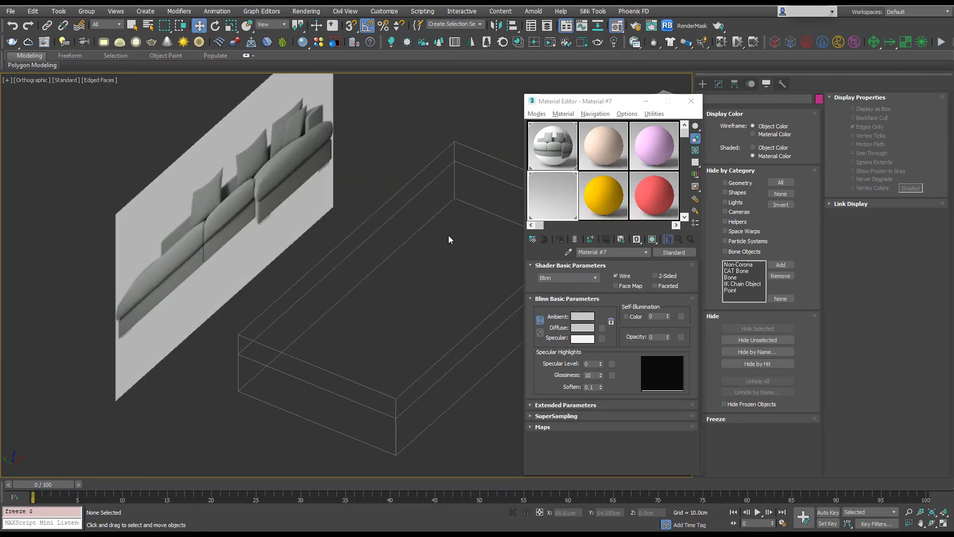